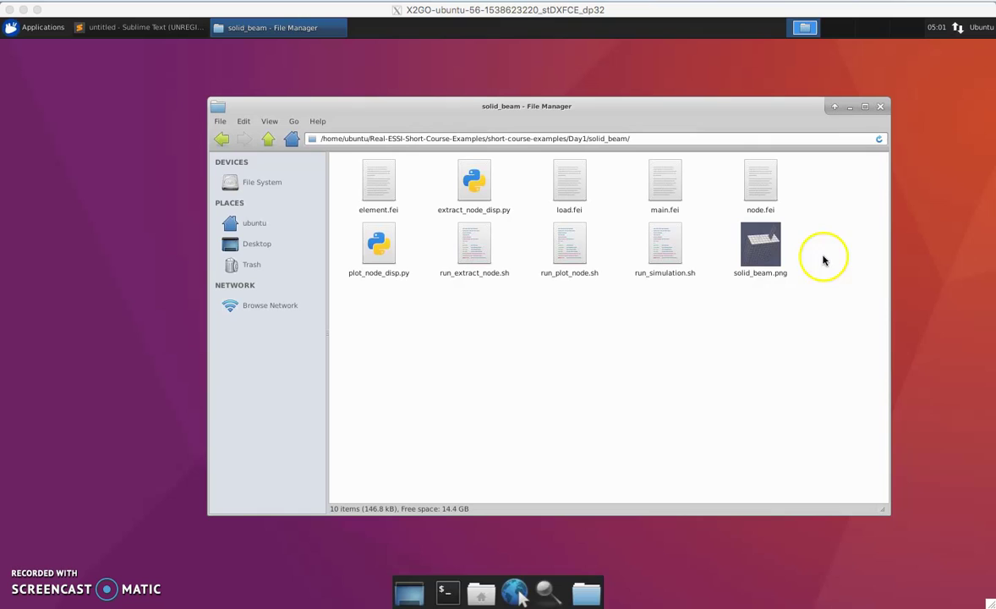
Select solid_beam.png in the solid_beam example folder
{"action": "left_click", "coordinate": [755, 258]}
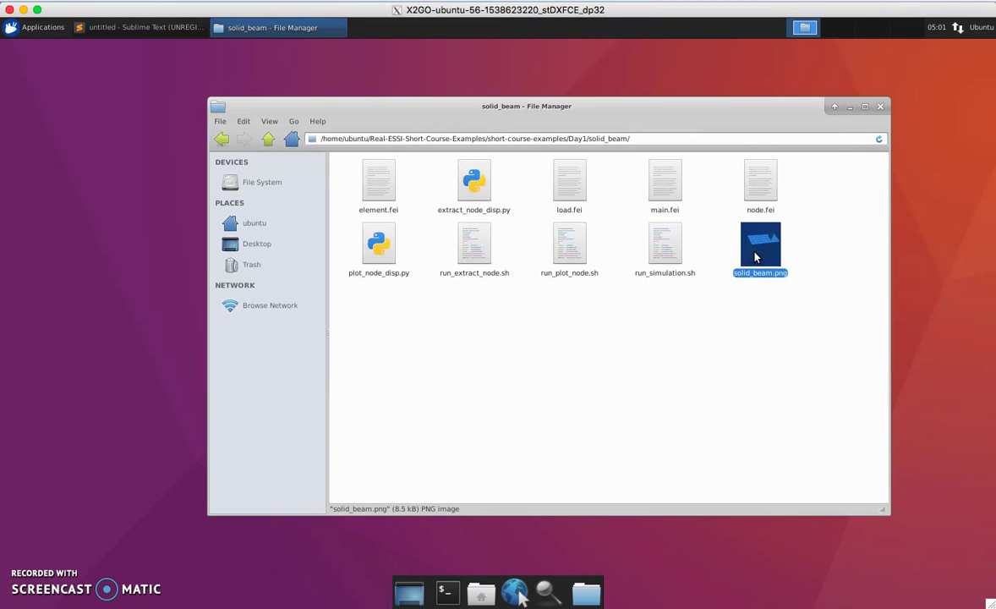
View the solid_beam.png meshed beam picture, close the viewer and clear the file selection
{"action": "double_click", "coordinate": [755, 257]}
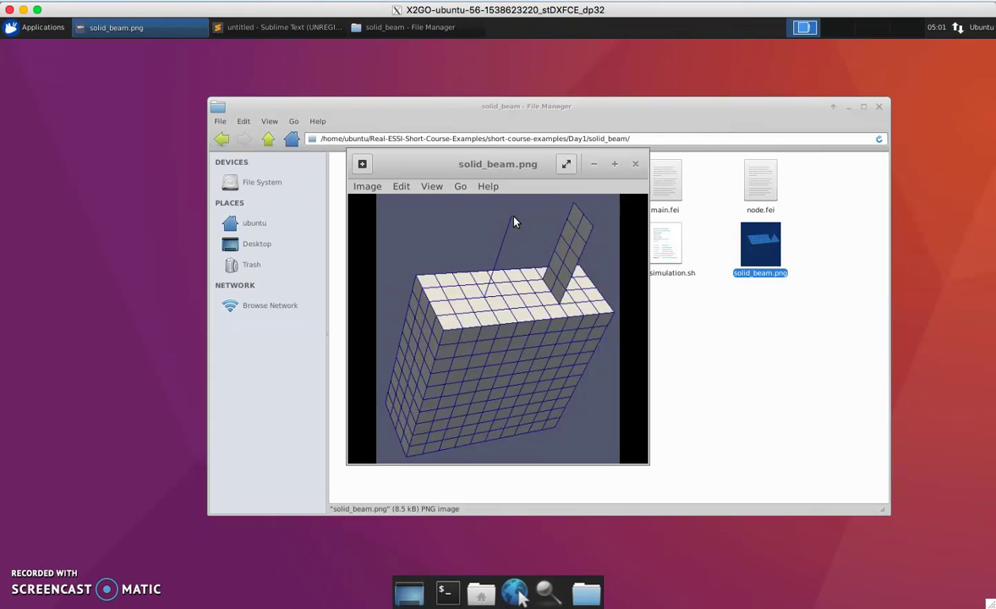
{"action": "mouse_move", "coordinate": [512, 315]}
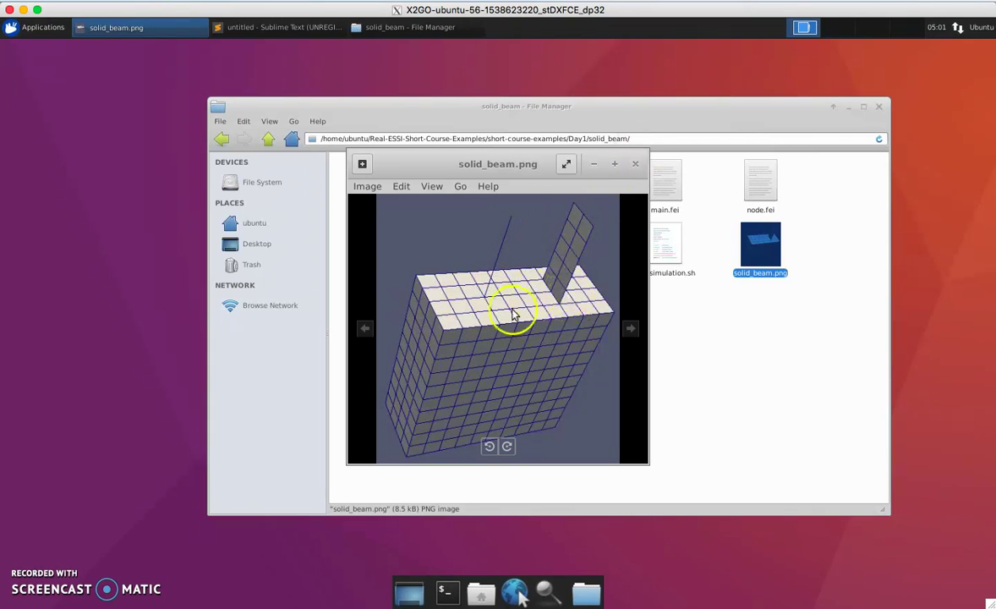
{"action": "left_click", "coordinate": [635, 163]}
{"action": "left_click", "coordinate": [524, 324]}
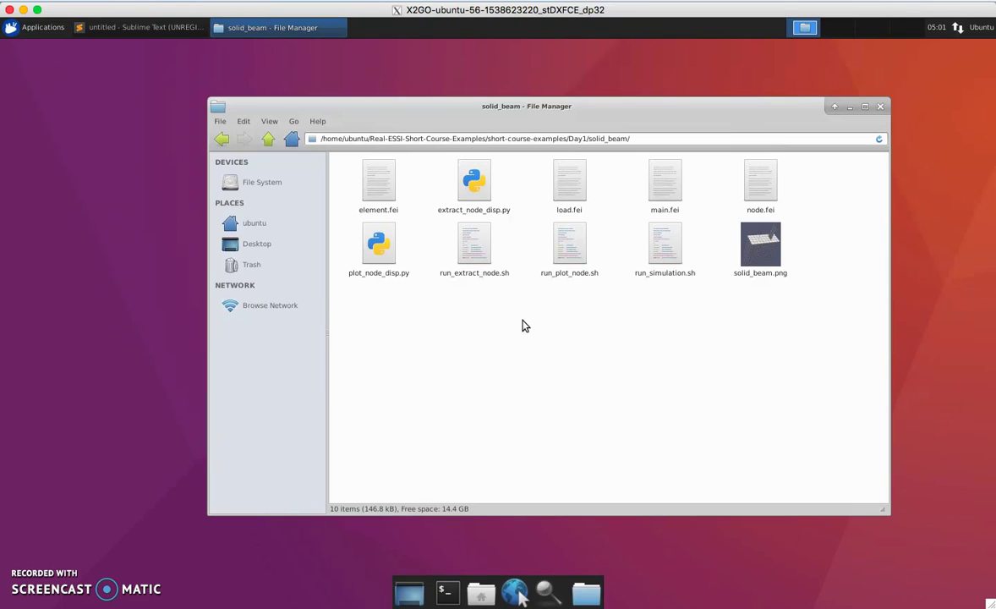
Open a terminal in the solid_beam folder and run essi -f main.fei
{"action": "left_click", "coordinate": [654, 194]}
{"action": "right_click", "coordinate": [583, 352]}
{"action": "left_click", "coordinate": [614, 415]}
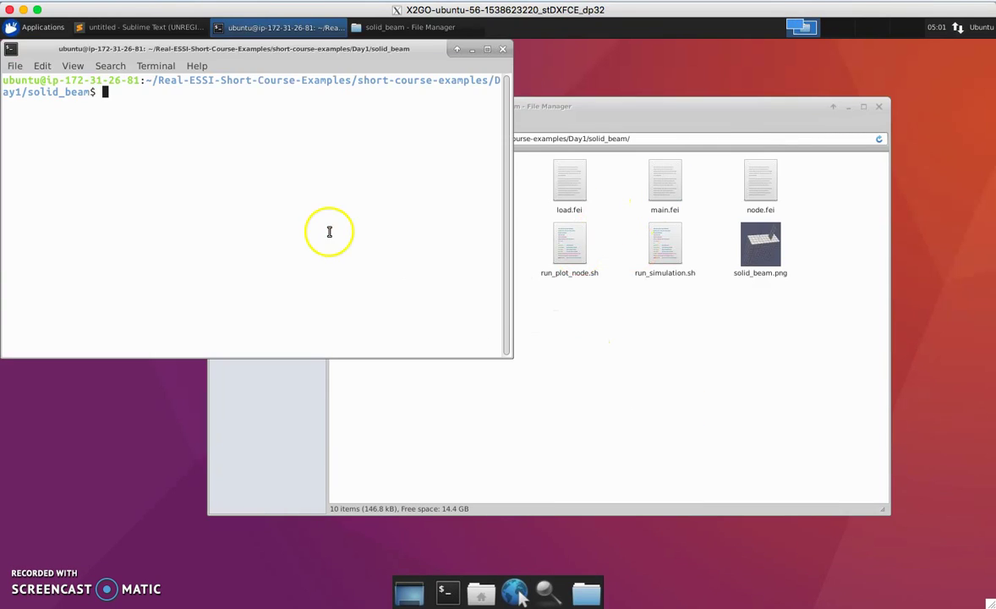
{"action": "type", "text": "essi -f main.fei"}
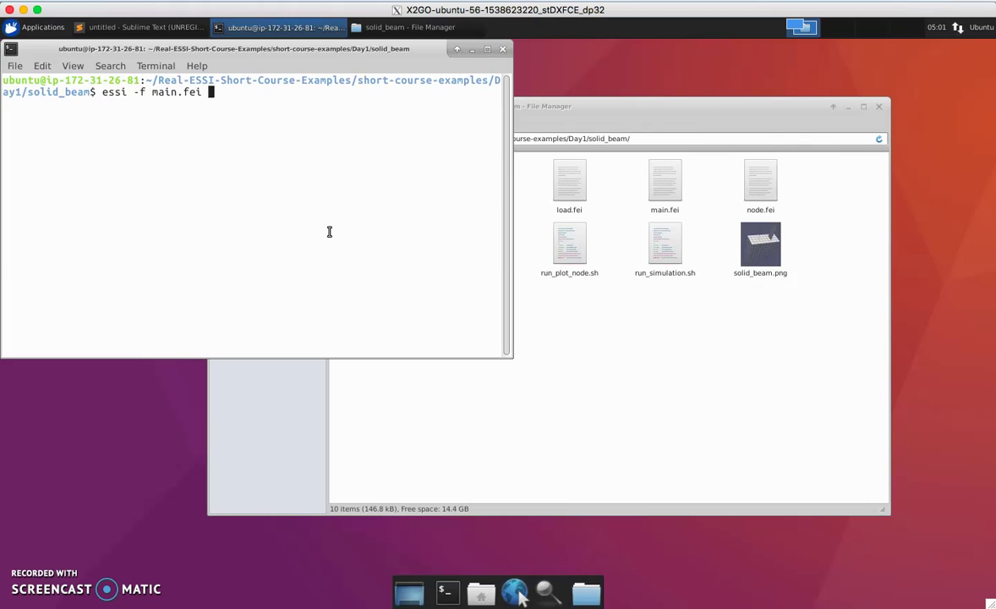
{"action": "key", "text": "Return"}
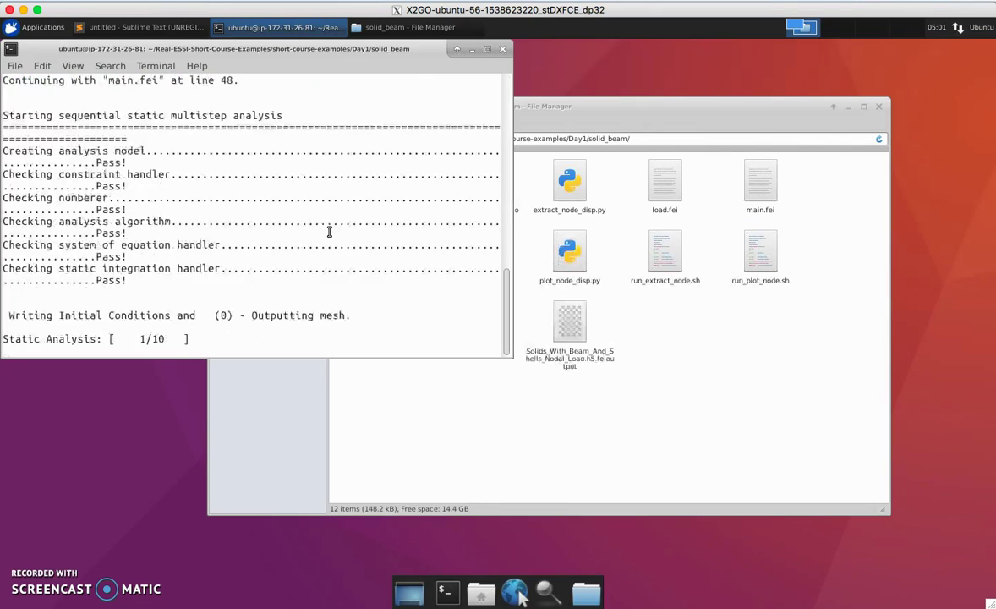
Permanently delete the old simulation log and HDF5 results file
{"action": "left_click", "coordinate": [584, 304]}
{"action": "left_click", "coordinate": [501, 227]}
{"action": "left_click", "coordinate": [479, 192]}
{"action": "left_click", "coordinate": [478, 326], "text": "ctrl"}
{"action": "right_click", "coordinate": [482, 338]}
{"action": "left_click", "coordinate": [523, 438]}
{"action": "left_click", "coordinate": [704, 364]}
Run ./run_simulation.sh through all 10 steps and select the new log and HDF5 output
{"action": "left_click", "coordinate": [135, 315]}
{"action": "type", "text": "./run_simulation.sh"}
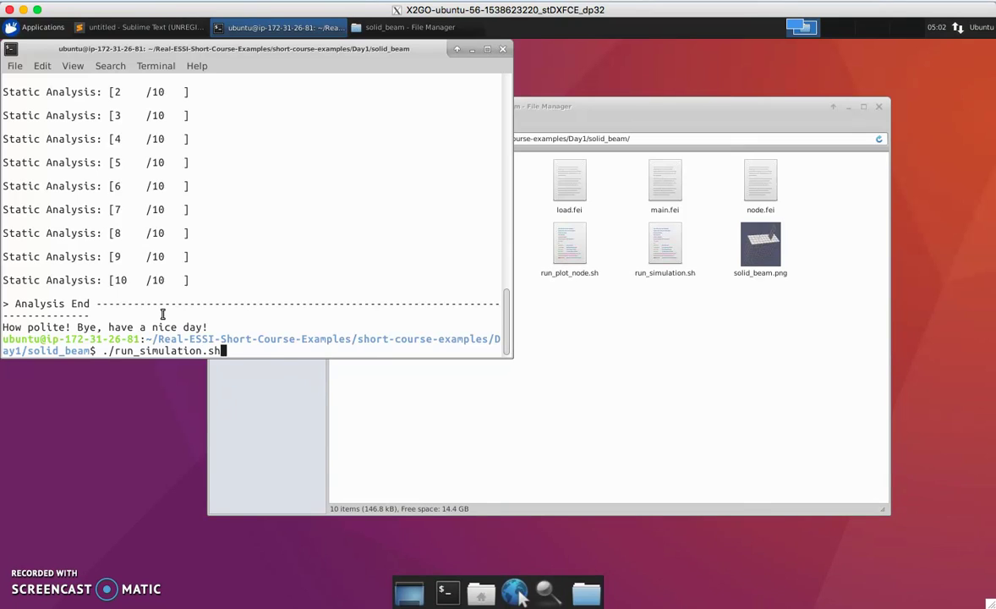
{"action": "key", "text": "Return"}
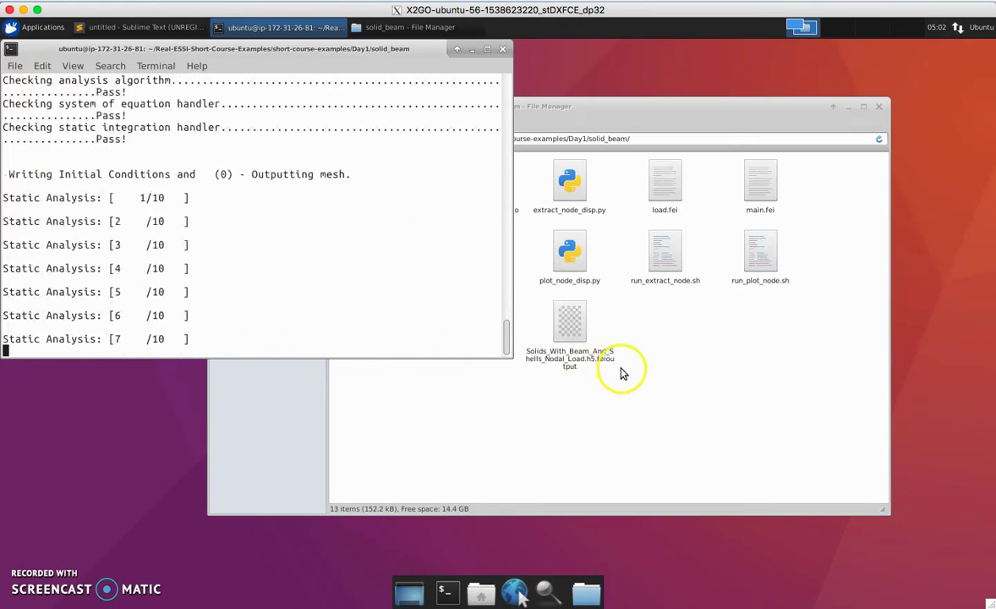
{"action": "left_click", "coordinate": [635, 379]}
{"action": "left_click", "coordinate": [477, 212]}
{"action": "left_click", "coordinate": [484, 350], "text": "ctrl"}
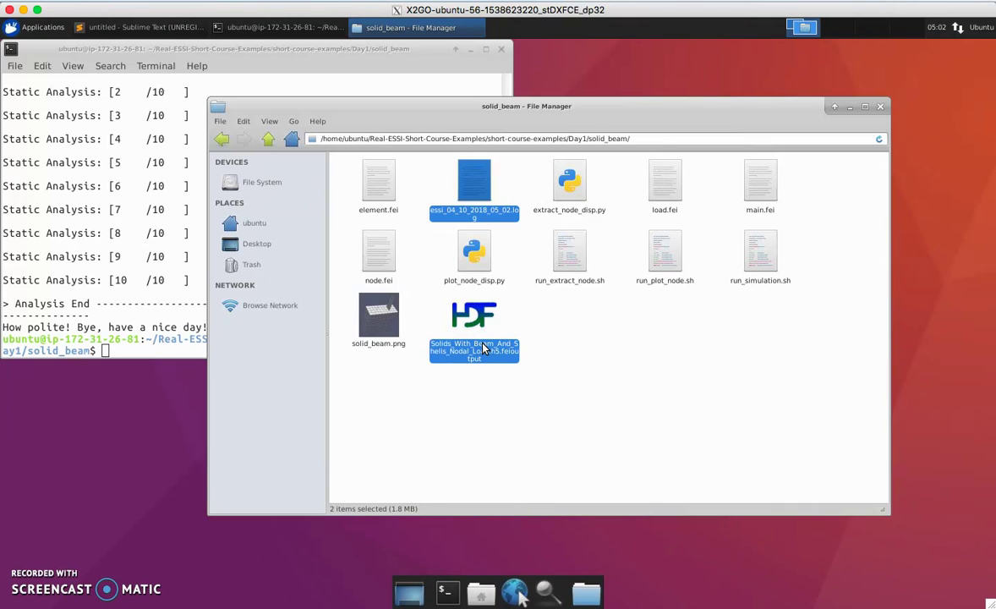
{"action": "left_click_drag", "start_coordinate": [485, 350], "coordinate": [149, 291]}
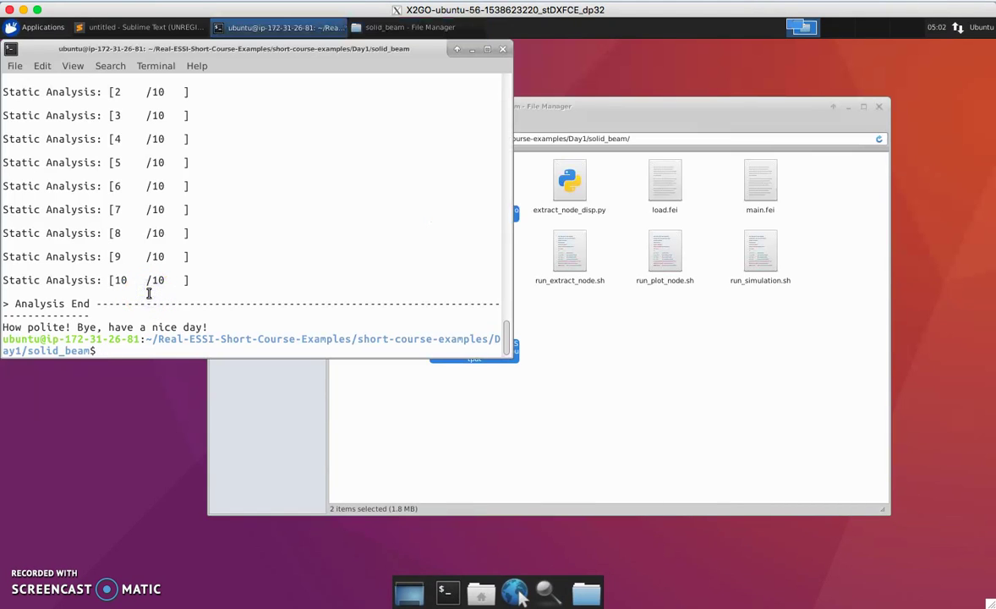
{"action": "left_click_drag", "start_coordinate": [559, 105], "coordinate": [663, 129]}
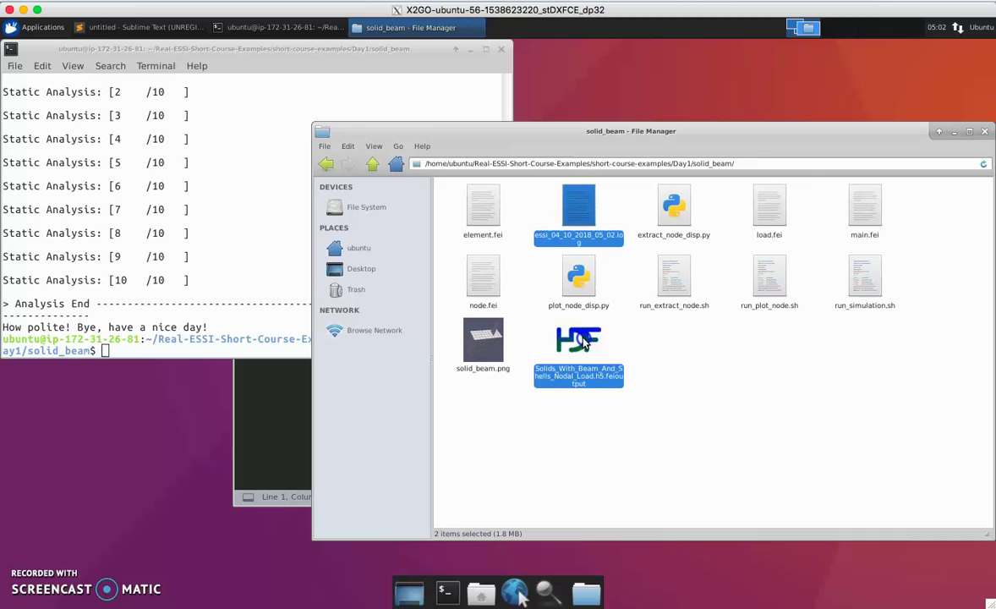
{"action": "right_click", "coordinate": [591, 370]}
{"action": "left_click", "coordinate": [619, 484]}
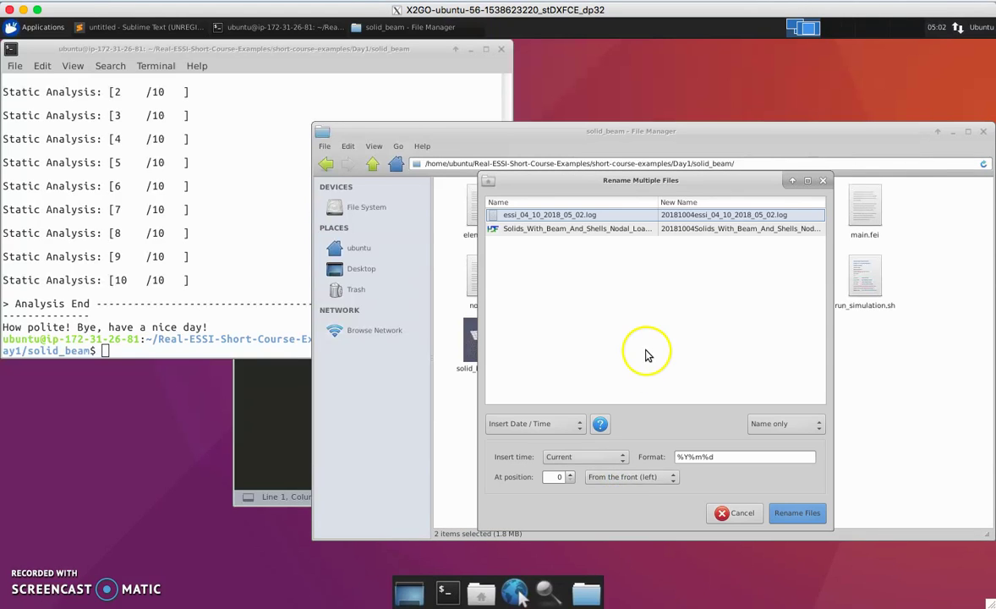
{"action": "key", "text": "Escape"}
{"action": "left_click", "coordinate": [645, 354]}
{"action": "left_click", "coordinate": [574, 353]}
{"action": "right_click", "coordinate": [574, 352]}
{"action": "left_click", "coordinate": [604, 471]}
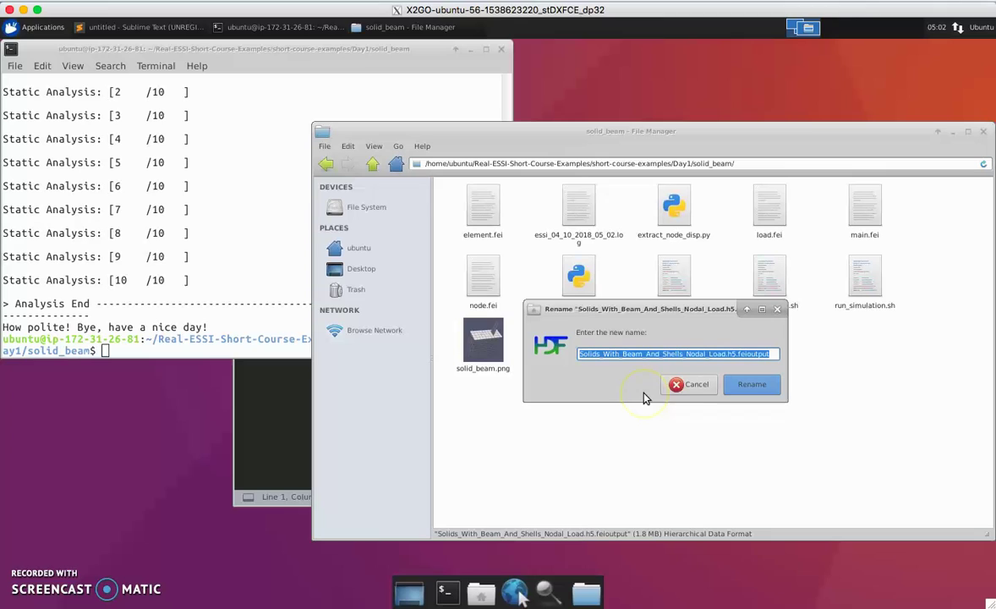
{"action": "left_click", "coordinate": [707, 385]}
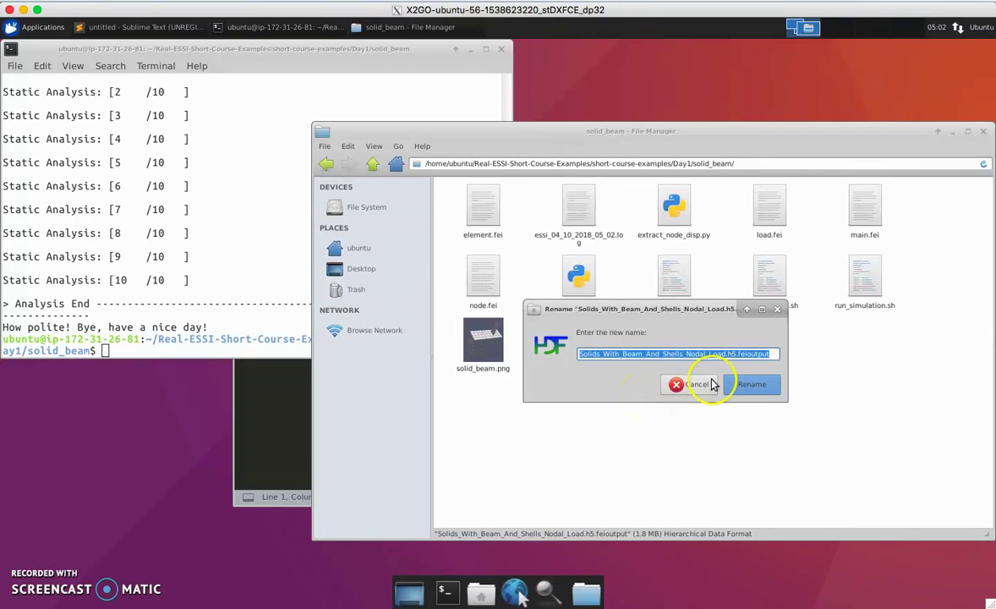
Launch paraview with Solids_With_Beam_And_Shells_Nodal_Load.h5.feioutput as its argument
{"action": "left_click", "coordinate": [263, 328]}
{"action": "type", "text": "paraview"}
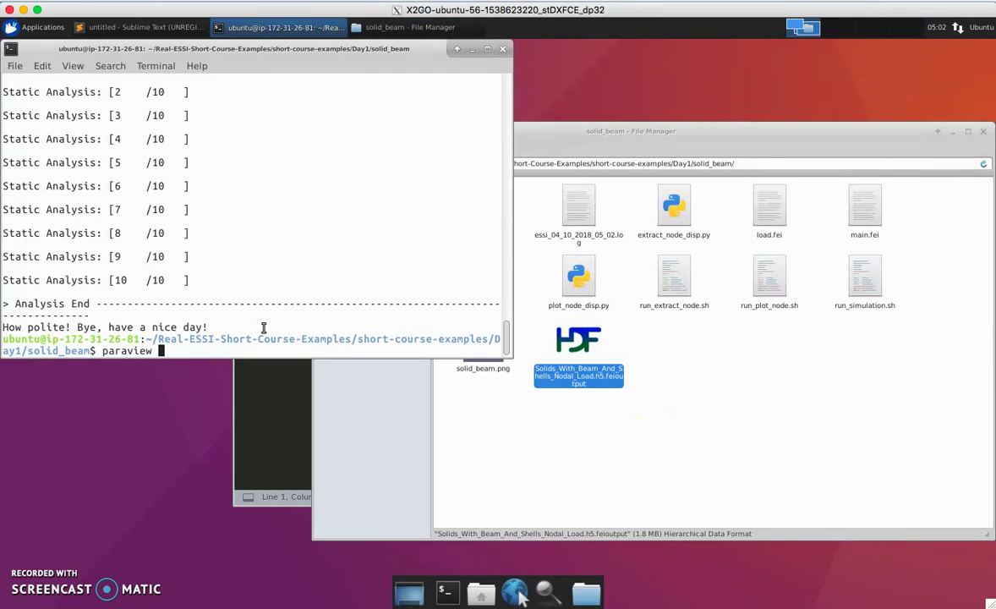
{"action": "left_click", "coordinate": [263, 328]}
{"action": "type", "text": "Solids_With_Beam_And_Shells_Nodal_Load.h5.feioutput"}
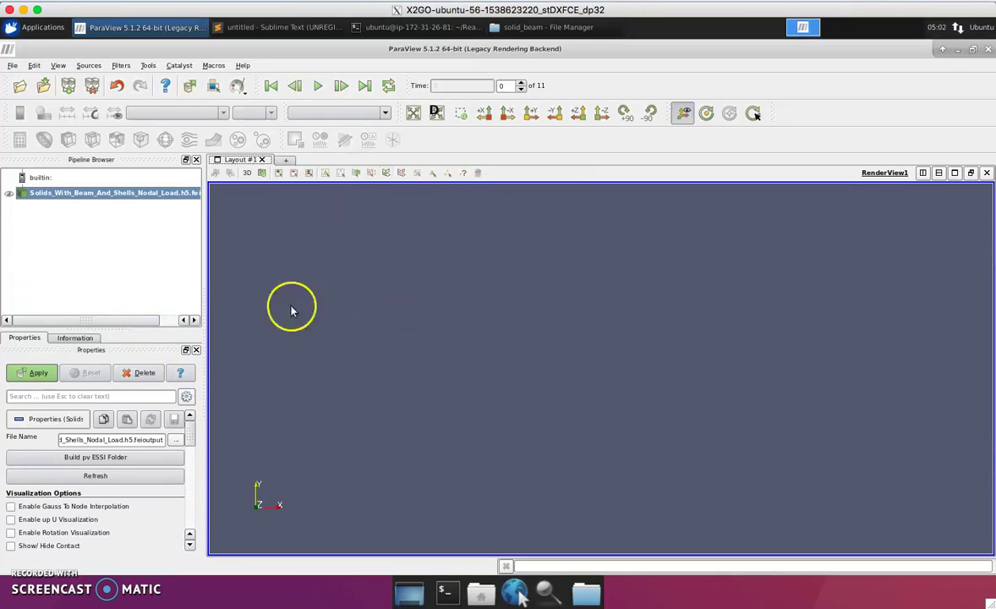
Apply to render the results model, orbit it, and show it as Surface With Edges
{"action": "left_click", "coordinate": [39, 374]}
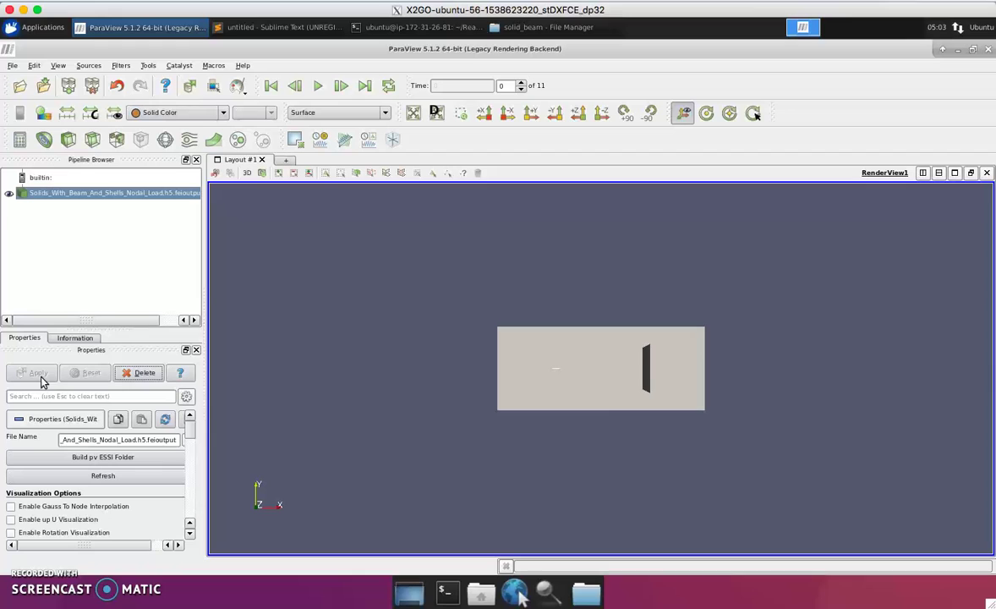
{"action": "mouse_move", "coordinate": [626, 441]}
{"action": "left_mouse_down"}
{"action": "mouse_move", "coordinate": [640, 364]}
{"action": "mouse_move", "coordinate": [683, 387]}
{"action": "left_mouse_up"}
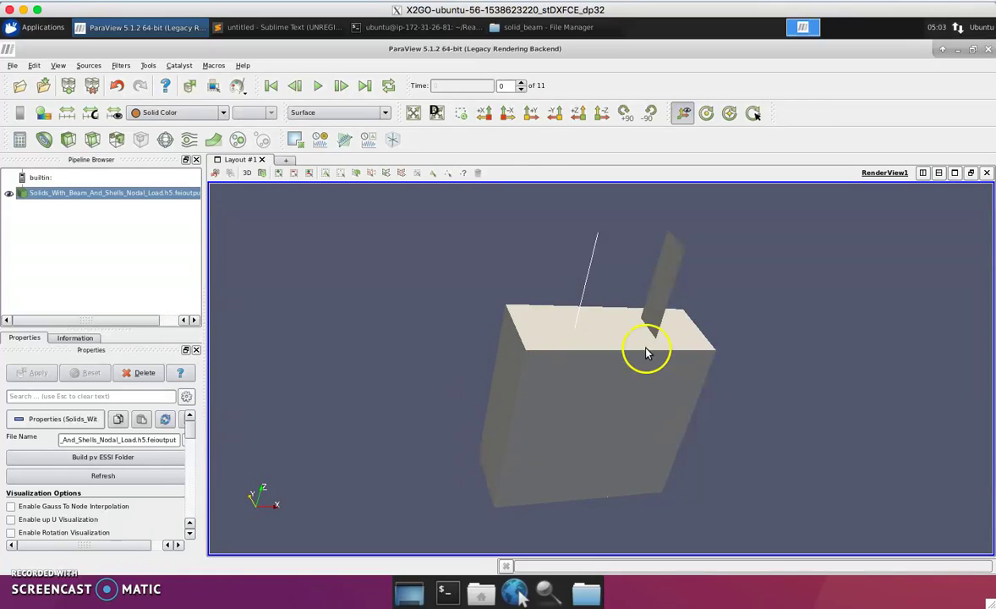
{"action": "left_click", "coordinate": [334, 115]}
{"action": "left_click", "coordinate": [334, 153]}
{"action": "left_click", "coordinate": [201, 114]}
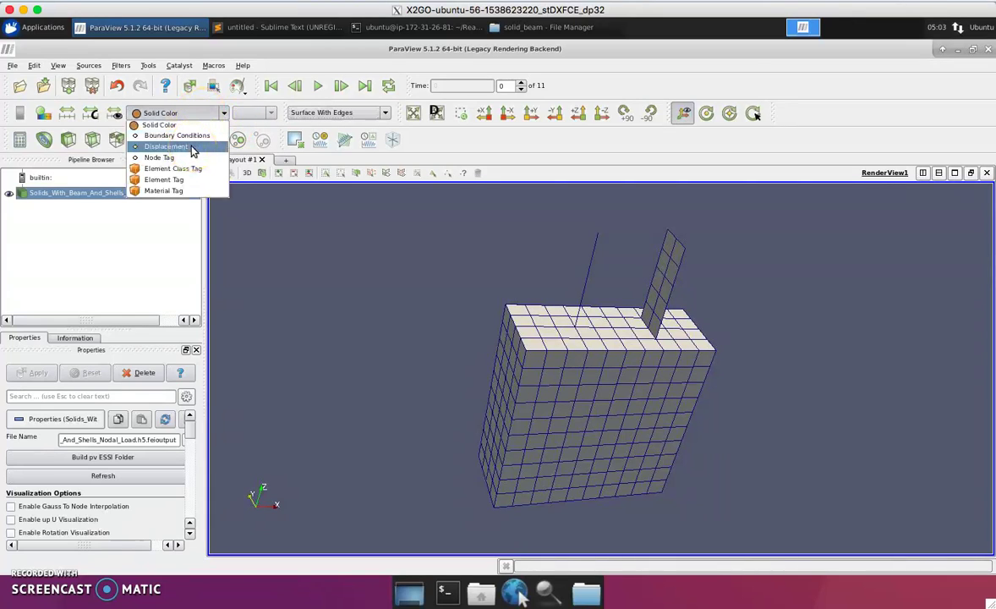
Colour by Displacement at the last time step, rescaling the legend to 0–1.656e-02
{"action": "left_click", "coordinate": [192, 149]}
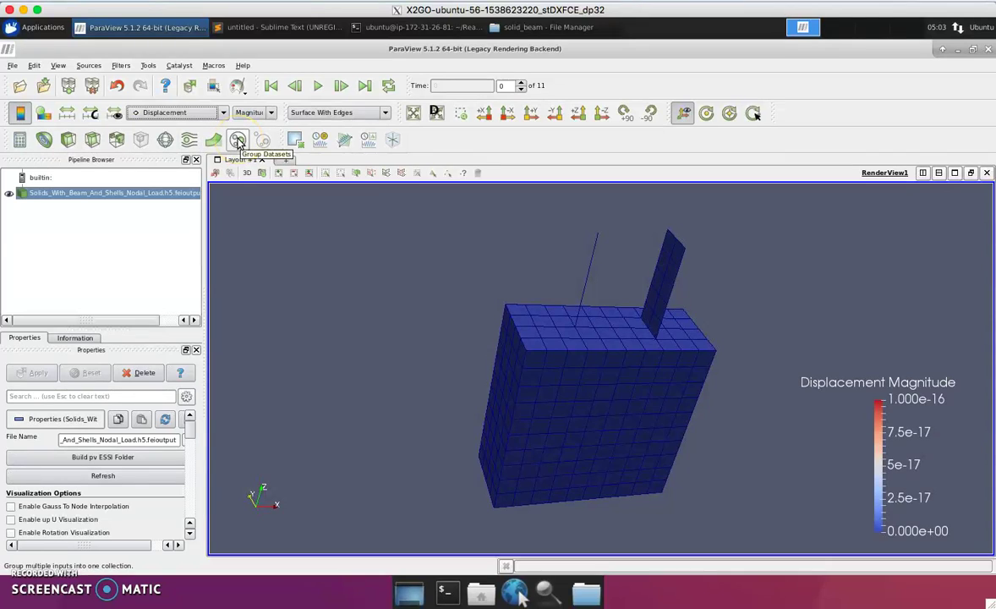
{"action": "left_click", "coordinate": [365, 87]}
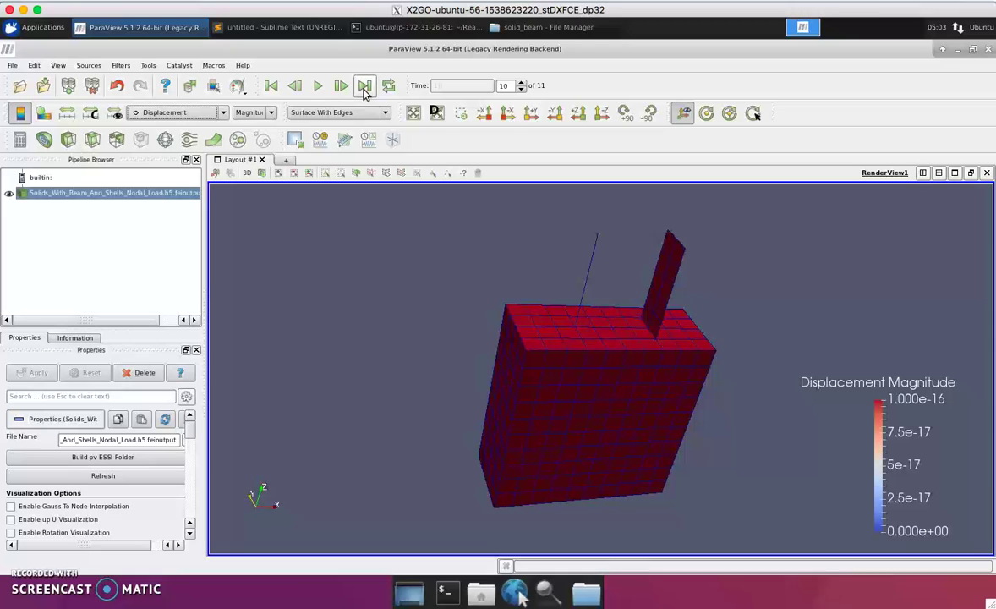
{"action": "left_click", "coordinate": [114, 113]}
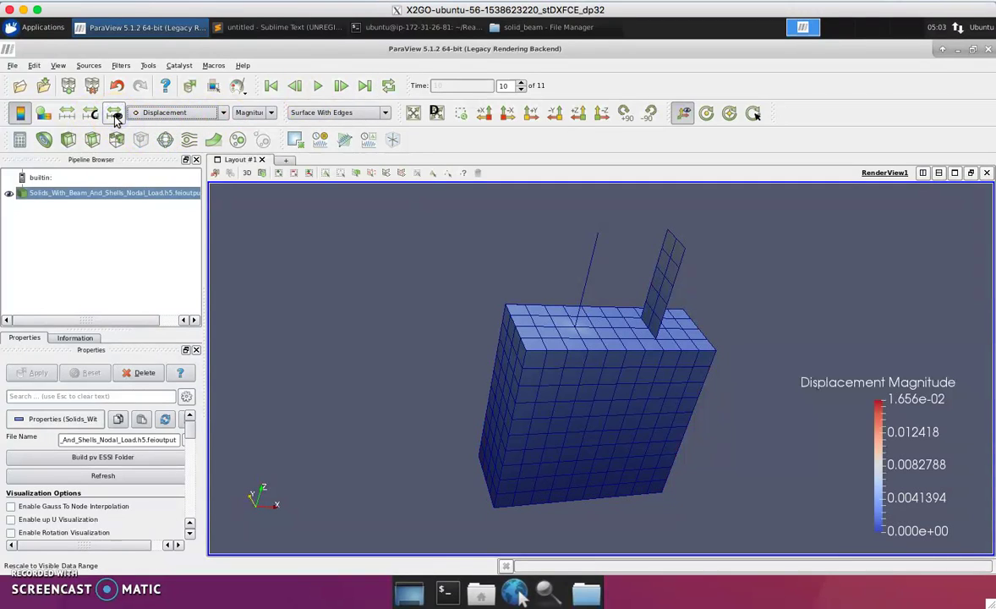
{"action": "left_click", "coordinate": [115, 118]}
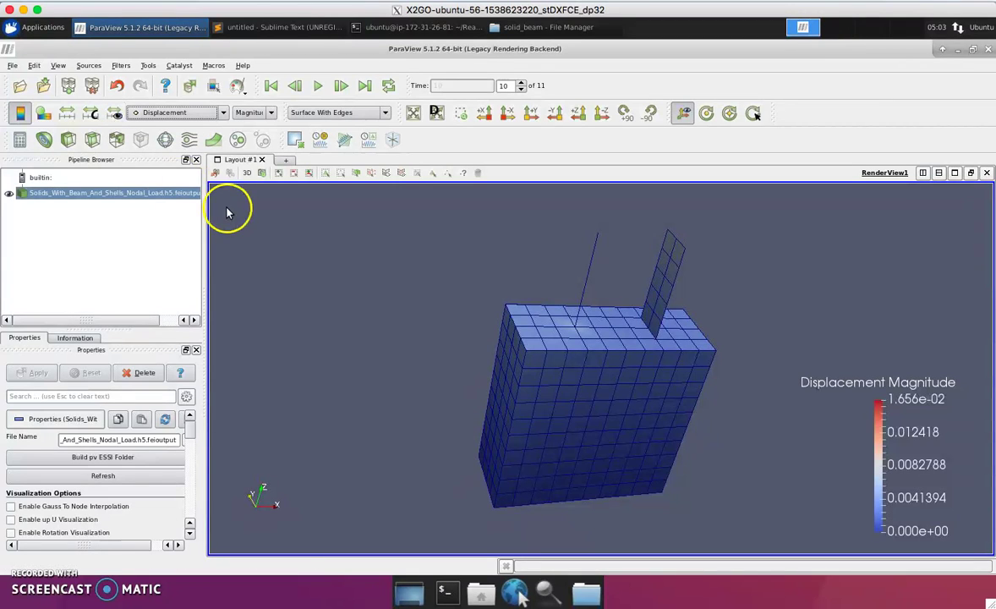
{"action": "mouse_move", "coordinate": [496, 407]}
{"action": "left_mouse_down"}
{"action": "mouse_move", "coordinate": [511, 418]}
{"action": "mouse_move", "coordinate": [603, 423]}
{"action": "mouse_move", "coordinate": [441, 407]}
{"action": "mouse_move", "coordinate": [494, 414]}
{"action": "left_mouse_up"}
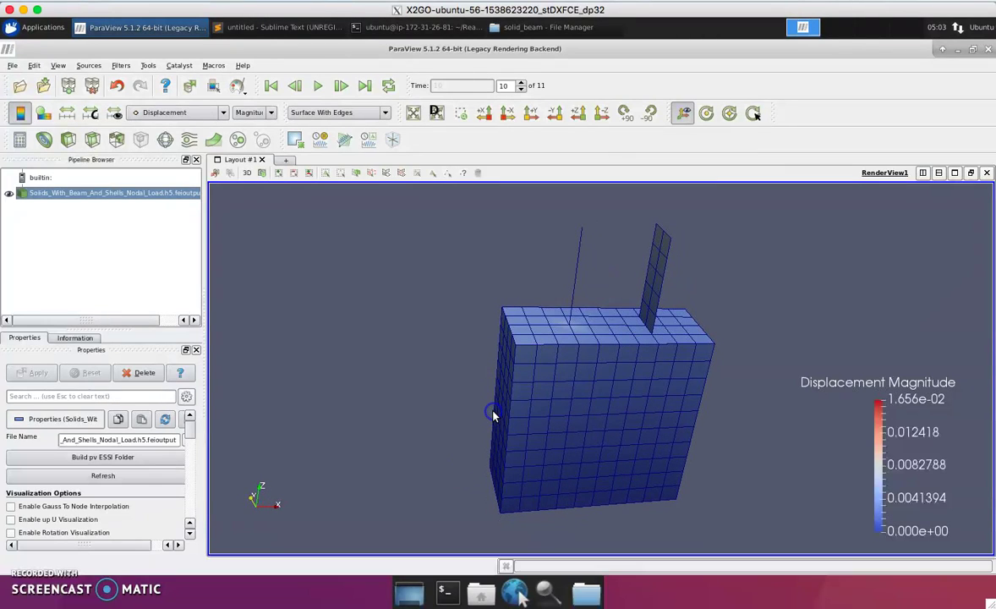
Add a Warp By Vector filter on Displacement, applying scale factor 50 then 100
{"action": "left_click", "coordinate": [213, 141]}
{"action": "left_click", "coordinate": [85, 437]}
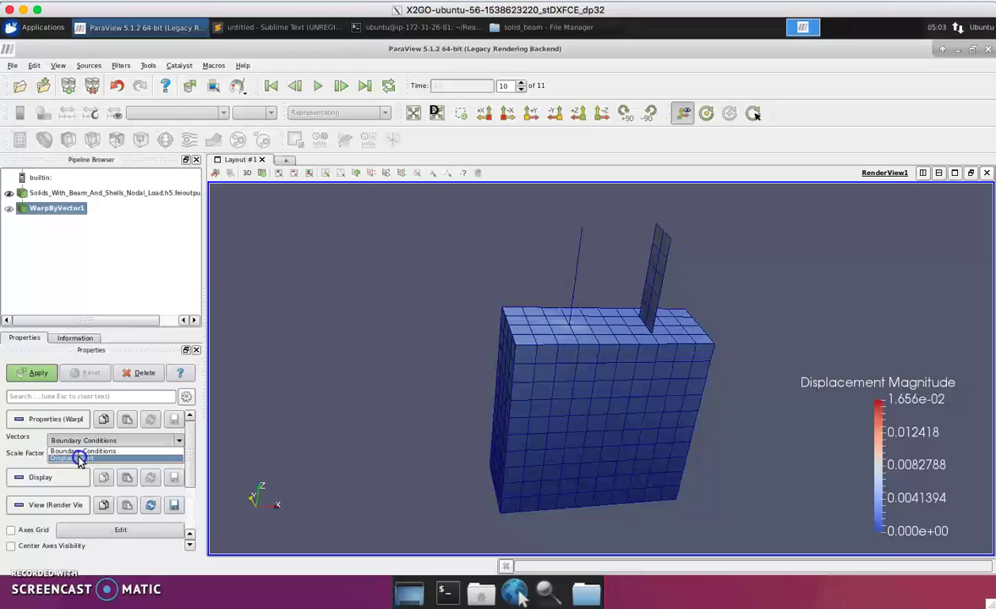
{"action": "left_click", "coordinate": [78, 458]}
{"action": "type", "text": "500"}
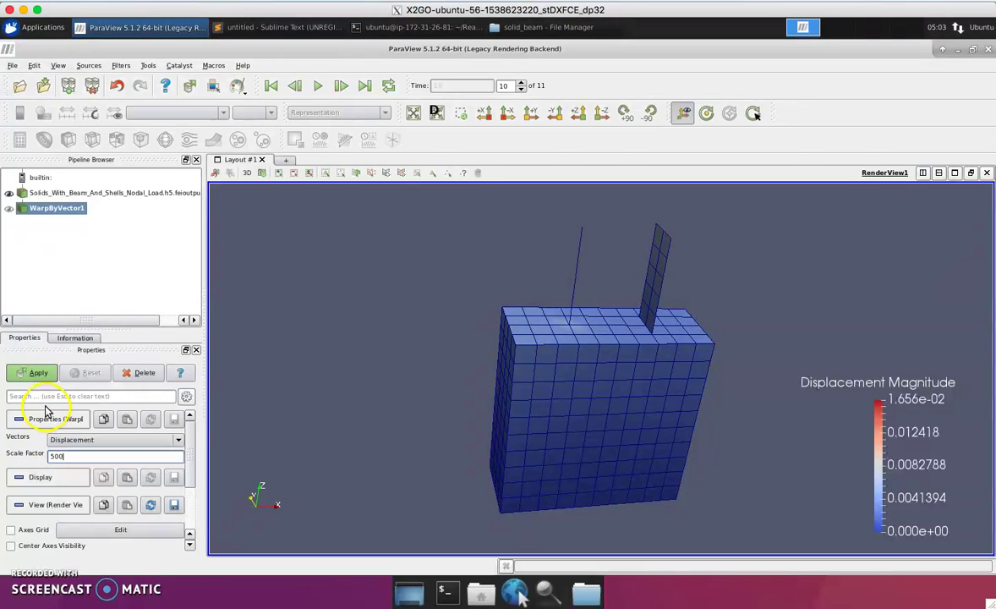
{"action": "left_click", "coordinate": [59, 456]}
{"action": "left_click", "coordinate": [38, 375]}
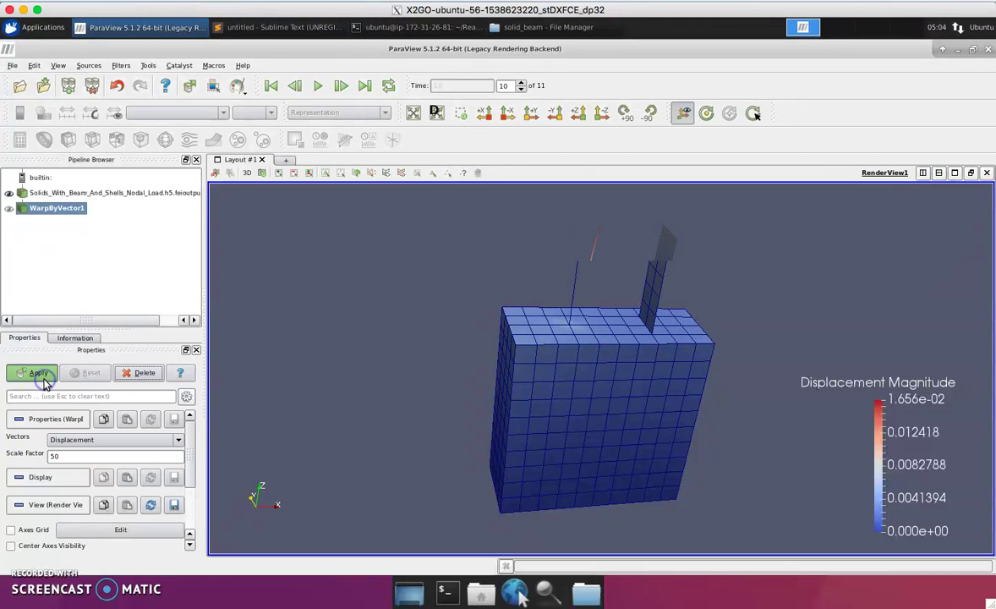
{"action": "left_click_drag", "start_coordinate": [67, 456], "coordinate": [37, 455]}
{"action": "type", "text": "100"}
{"action": "left_click", "coordinate": [38, 373]}
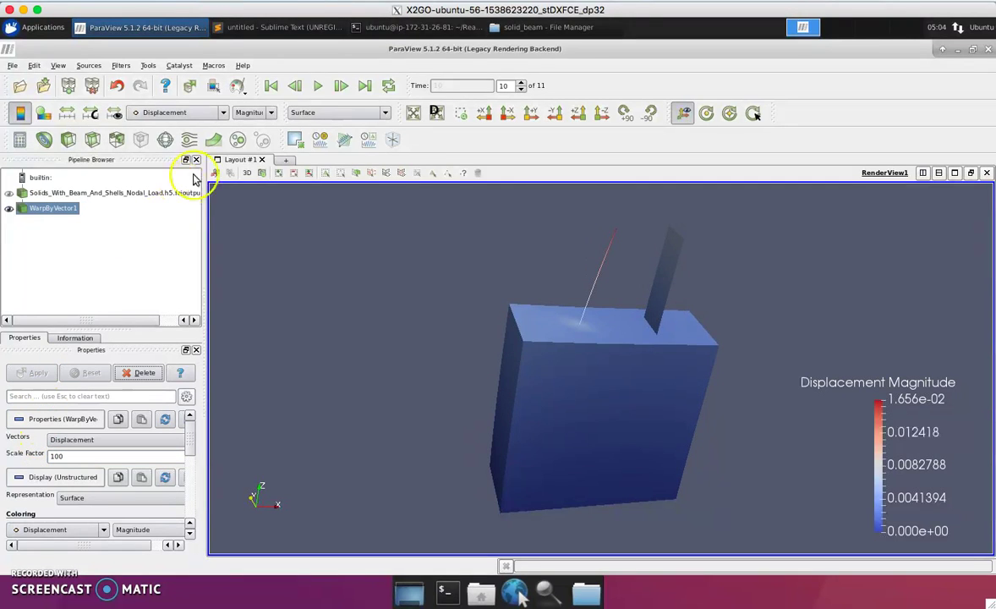
Show the warped model as Surface With Edges and orbit to inspect the bent beam and shell
{"action": "left_click", "coordinate": [331, 121]}
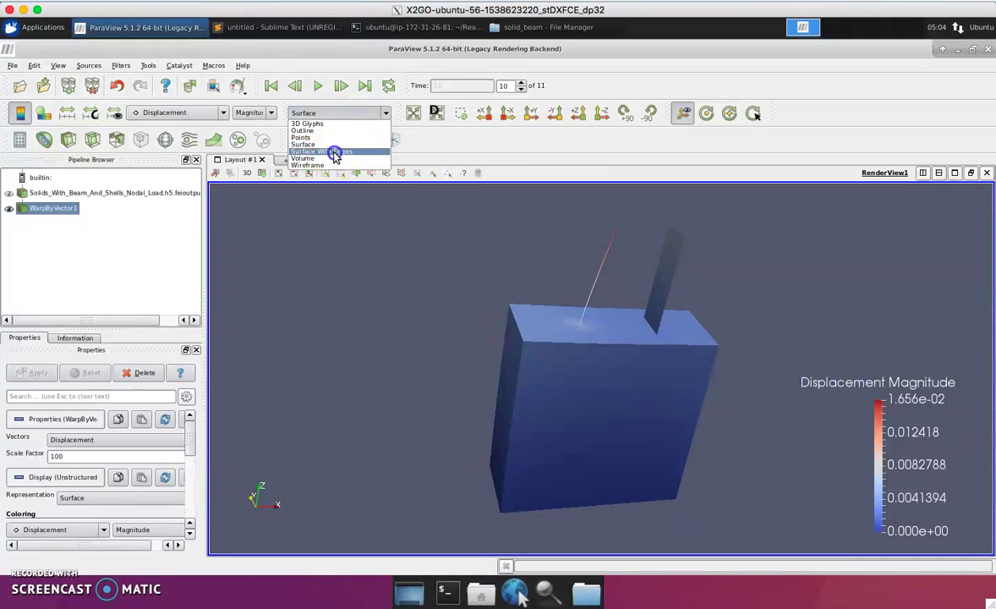
{"action": "left_click", "coordinate": [333, 152]}
{"action": "mouse_move", "coordinate": [551, 376]}
{"action": "left_mouse_down"}
{"action": "mouse_move", "coordinate": [639, 291]}
{"action": "mouse_move", "coordinate": [609, 374]}
{"action": "mouse_move", "coordinate": [611, 279]}
{"action": "left_mouse_up"}
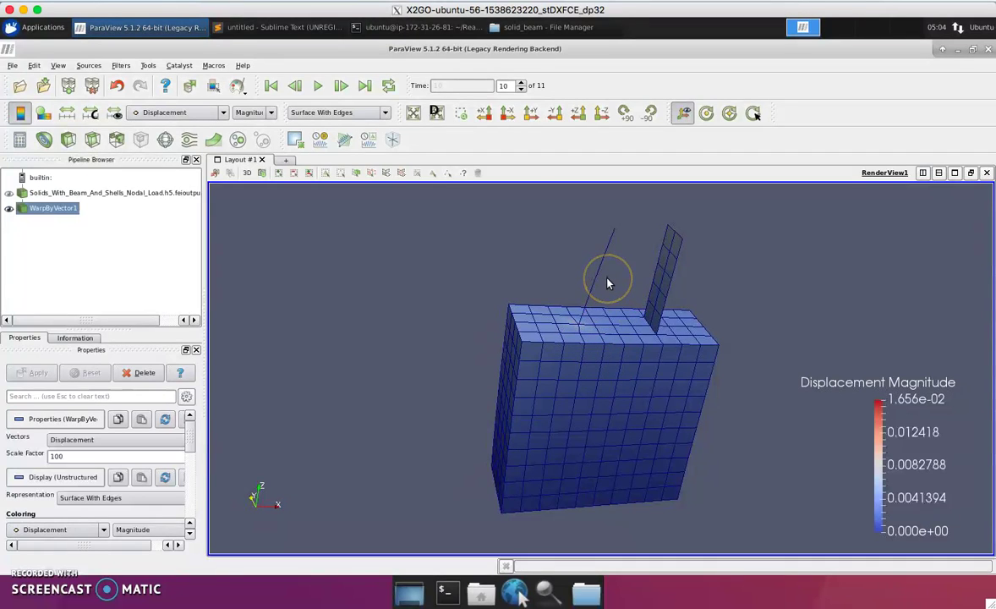